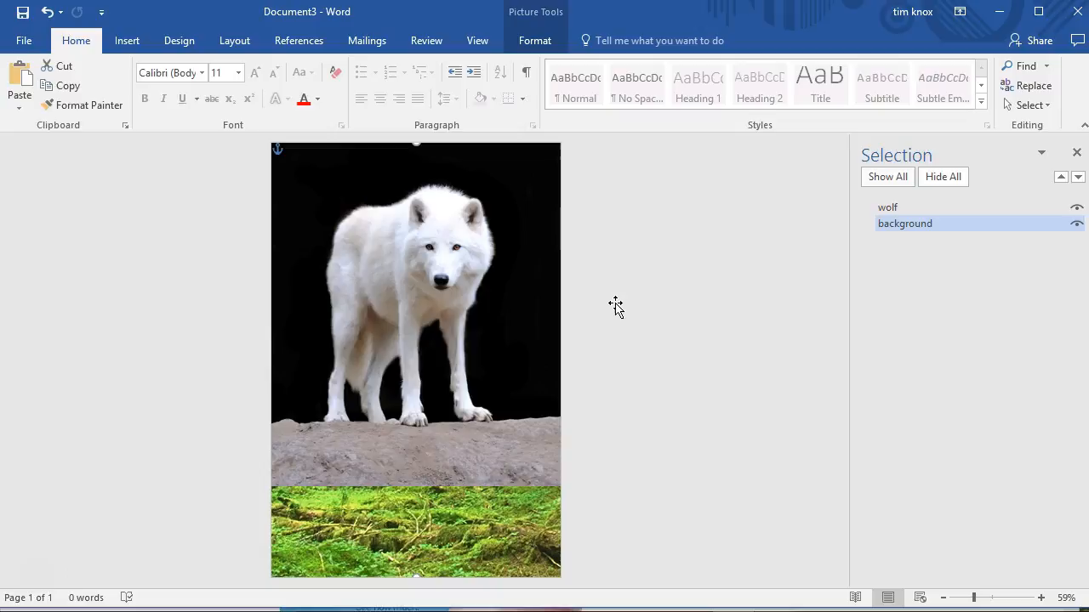
# Step: Toggle the visibility of the wolf picture to check the forest background behind it
pyautogui.click(619, 278)
pyautogui.doubleClick(446, 259)
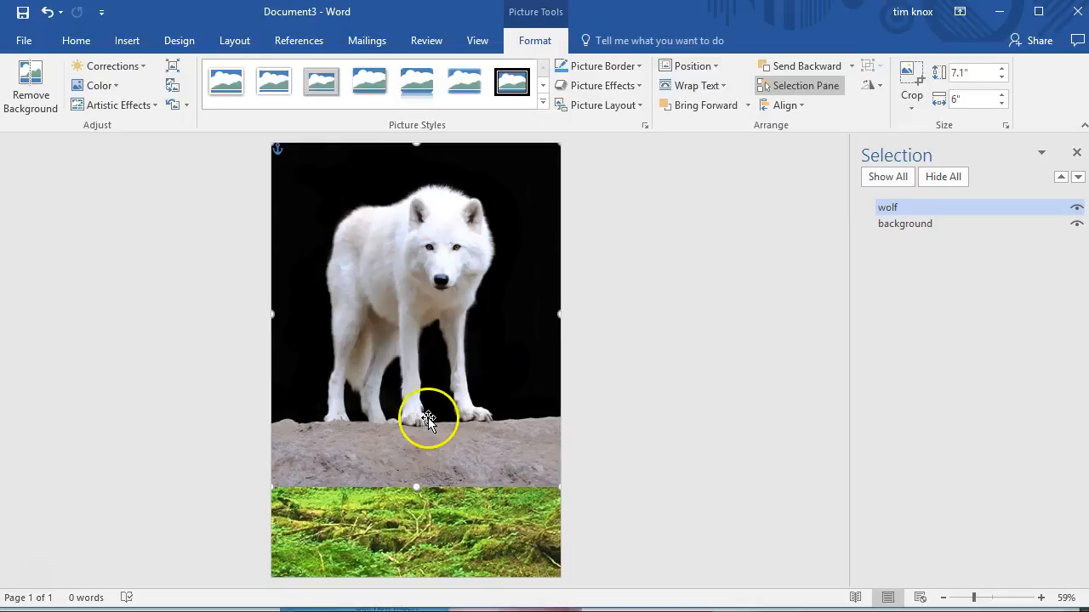
pyautogui.click(1075, 207)
pyautogui.click(1077, 209)
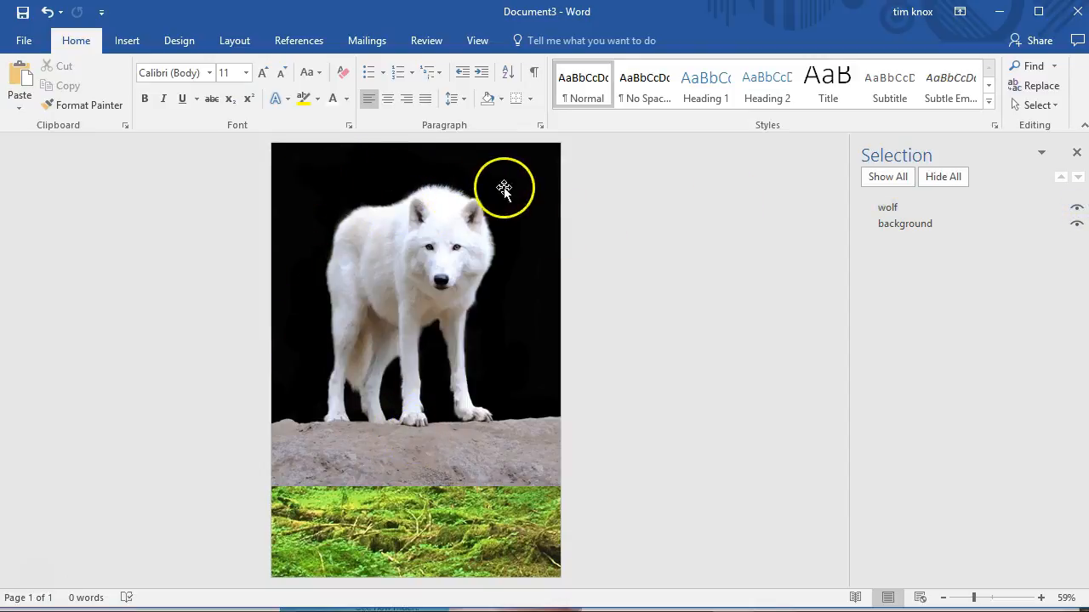
# Step: Remove the background from the wolf picture using the automatic selection and keep the changes
pyautogui.click(521, 245)
pyautogui.doubleClick(522, 246)
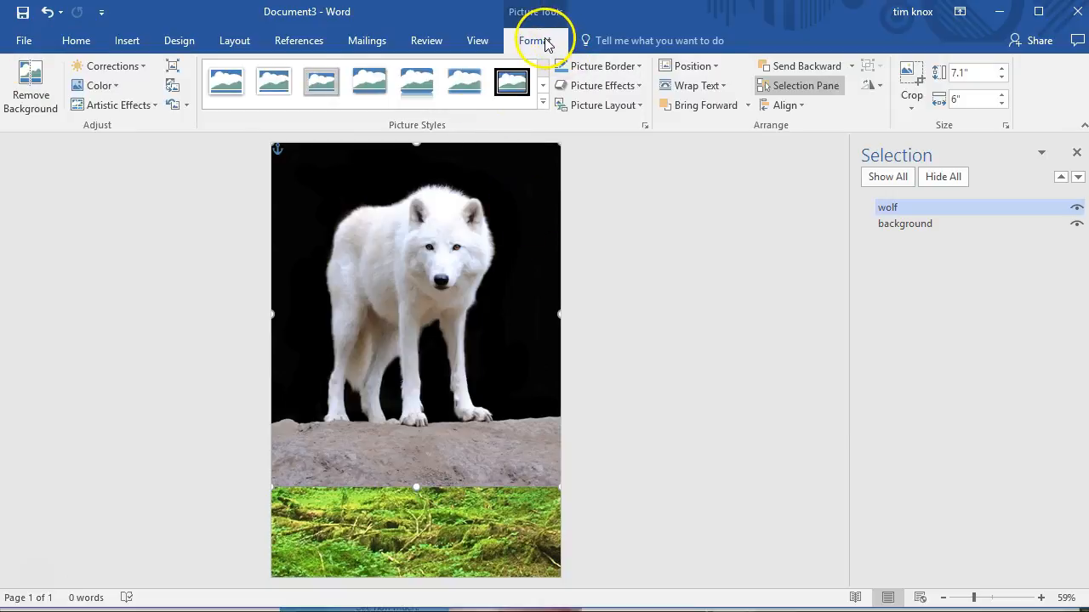
pyautogui.click(26, 103)
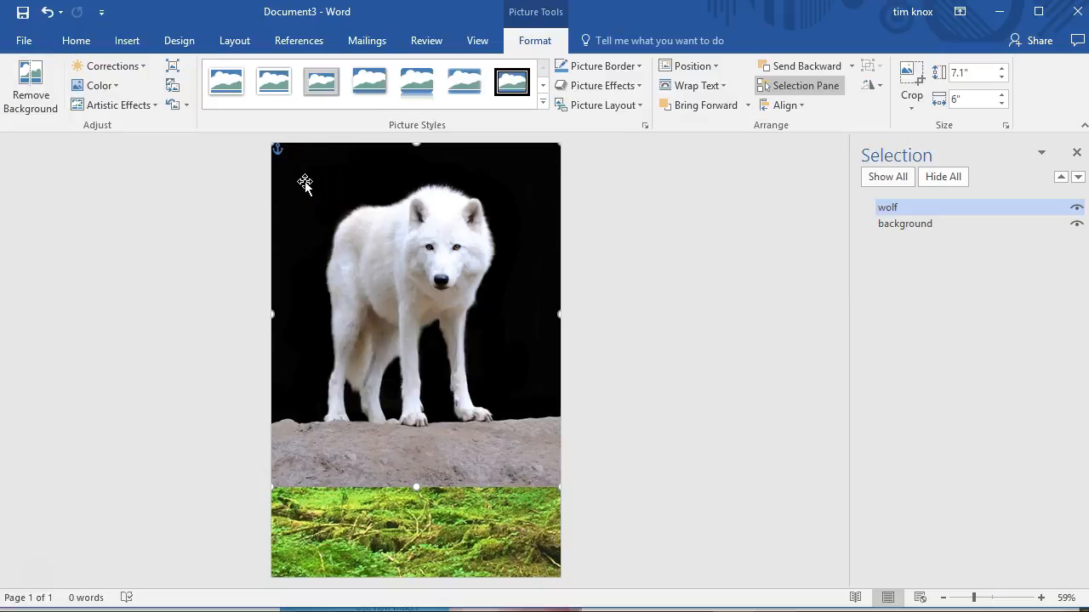
pyautogui.click(33, 81)
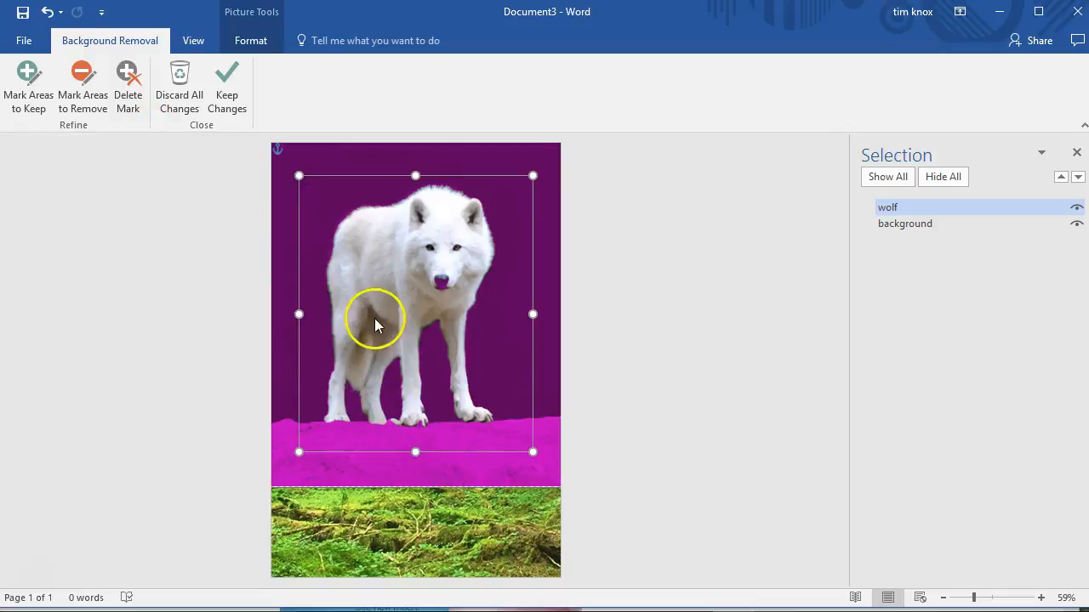
pyautogui.click(34, 94)
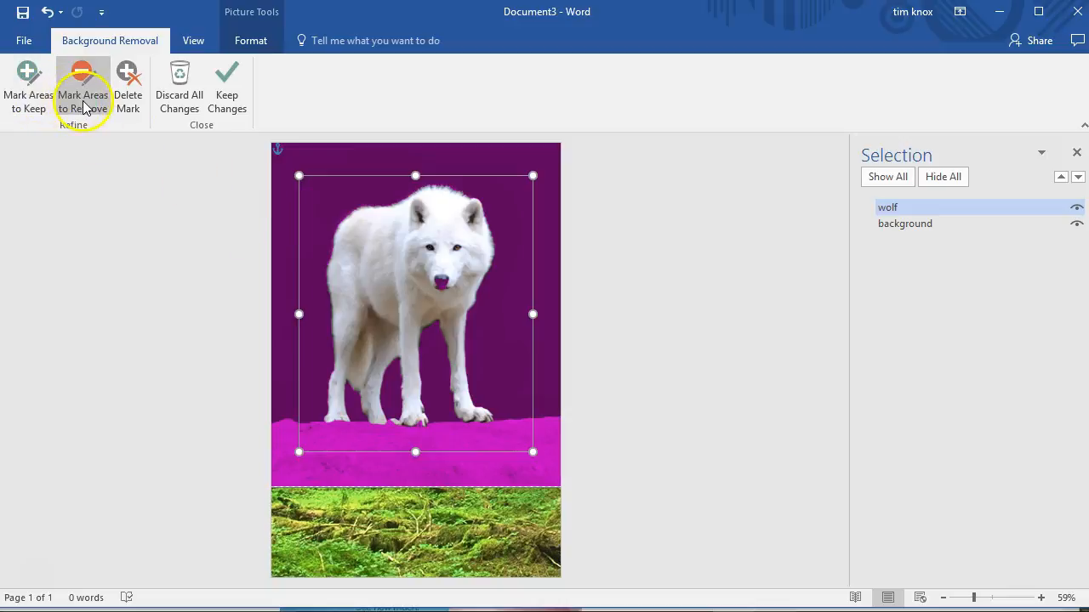
pyautogui.click(228, 82)
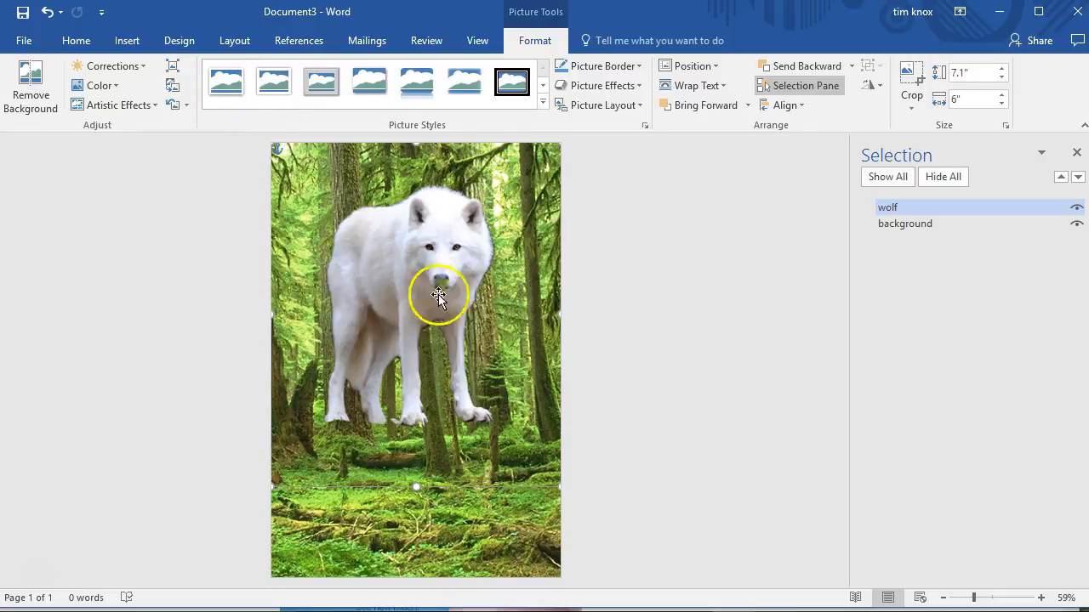
# Step: Inspect the wolf cutout's face and nose at 200% zoom and undo the background removal
pyautogui.click(480, 40)
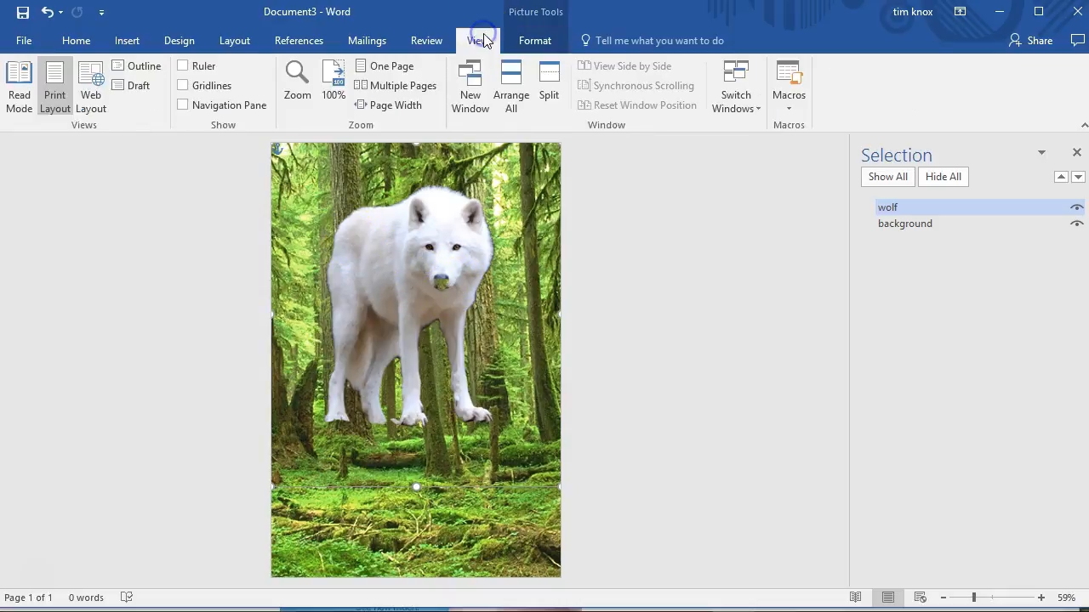
pyautogui.click(332, 89)
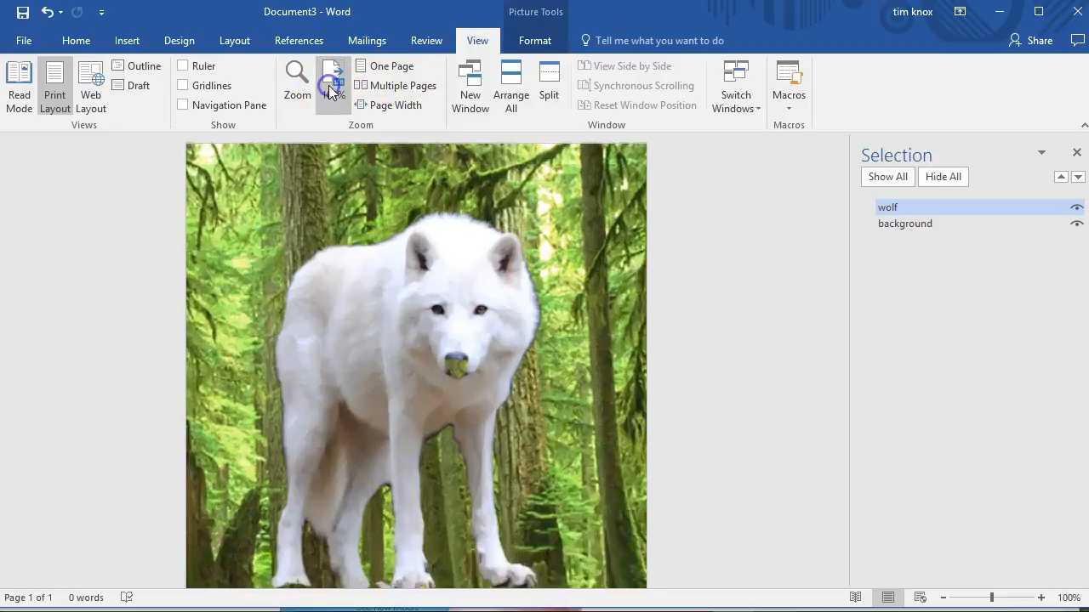
pyautogui.click(299, 85)
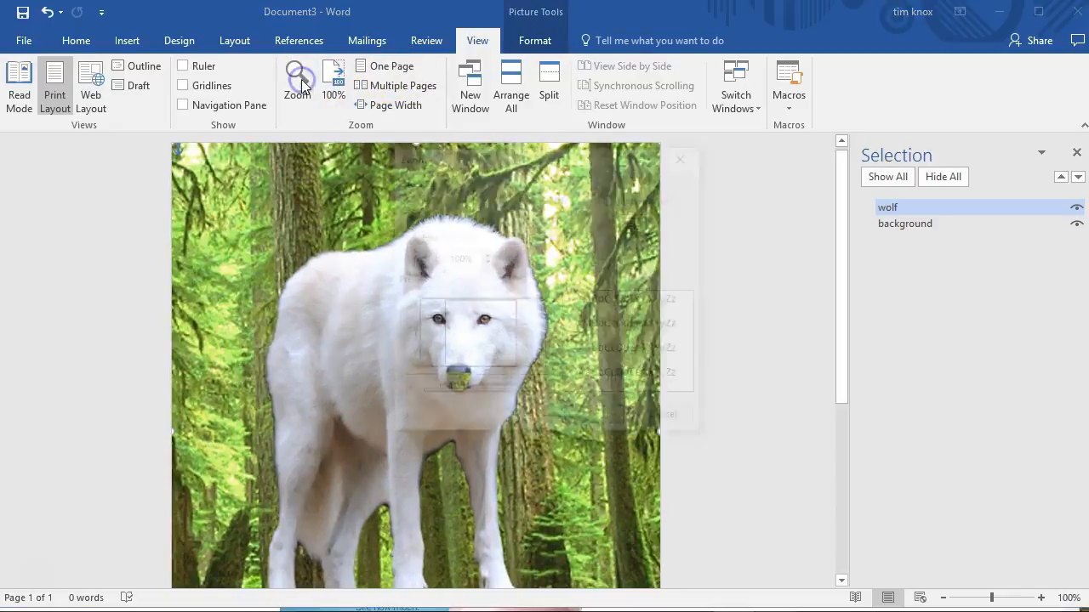
pyautogui.click(406, 197)
pyautogui.click(587, 410)
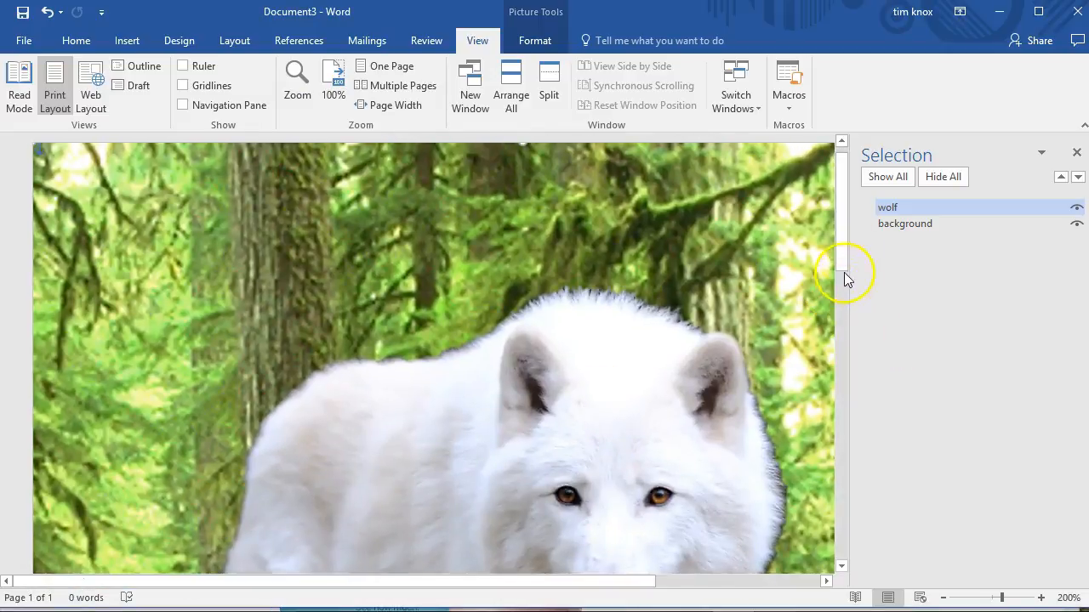
pyautogui.moveTo(838, 251); pyautogui.dragTo(840, 298)
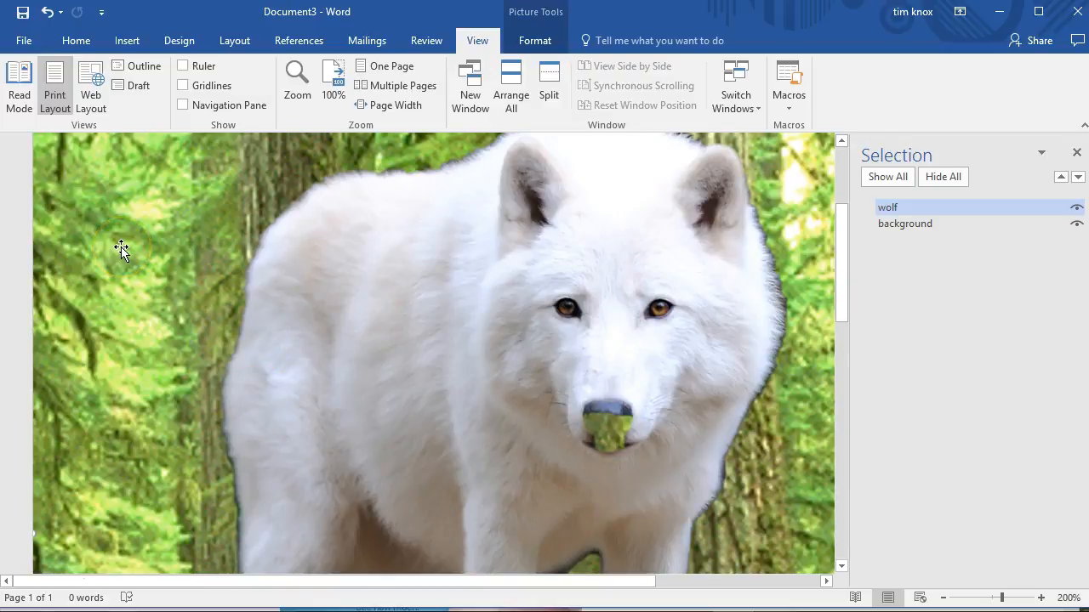
pyautogui.click(54, 18)
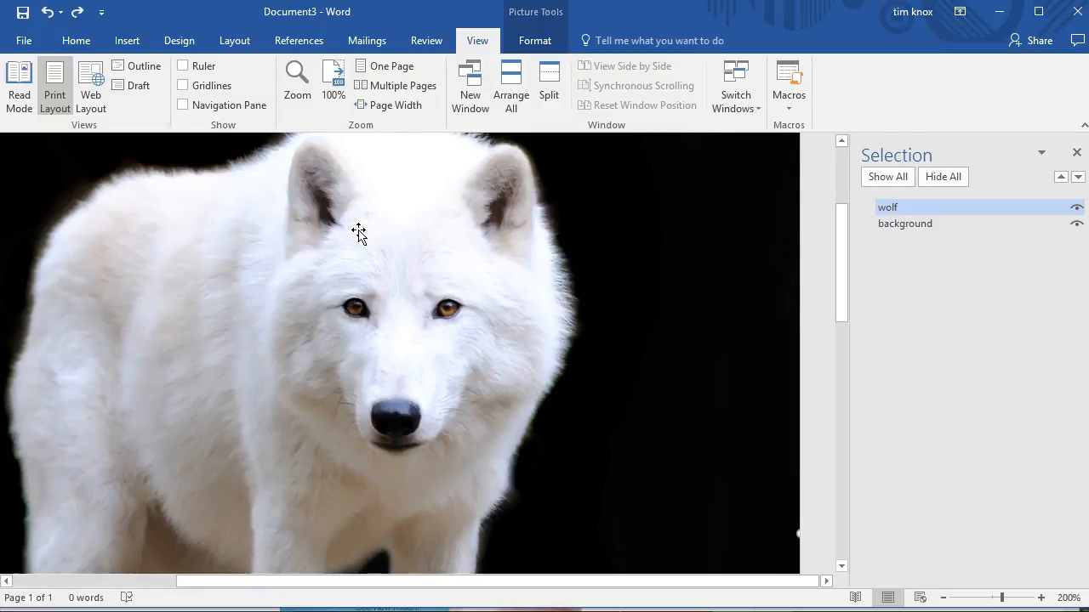
# Step: Start Remove Background on the wolf picture and mark the wolf's nose as an area to keep
pyautogui.doubleClick(389, 233)
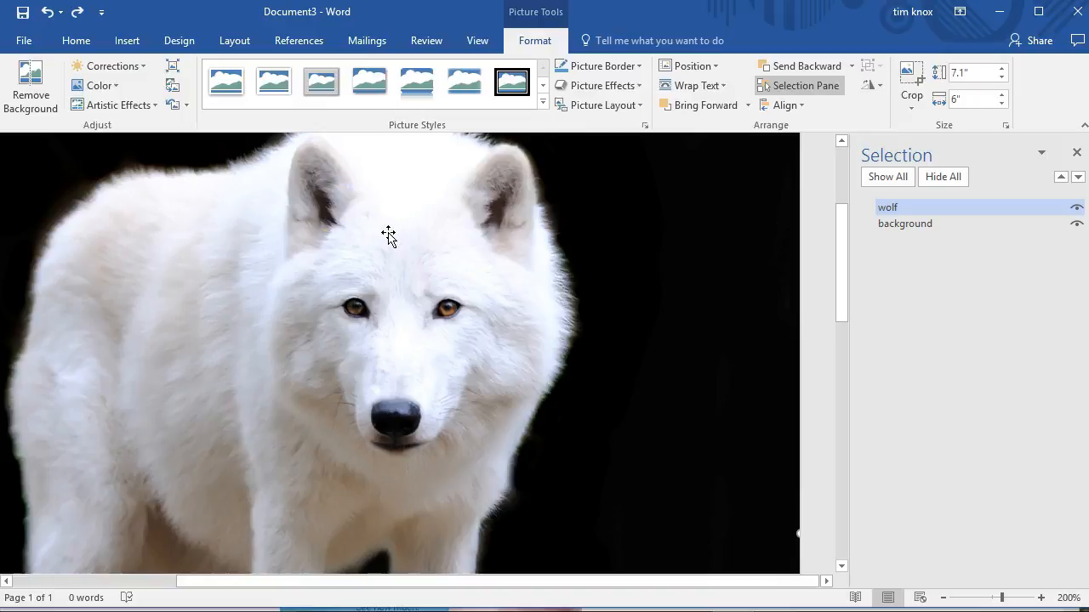
pyautogui.click(22, 75)
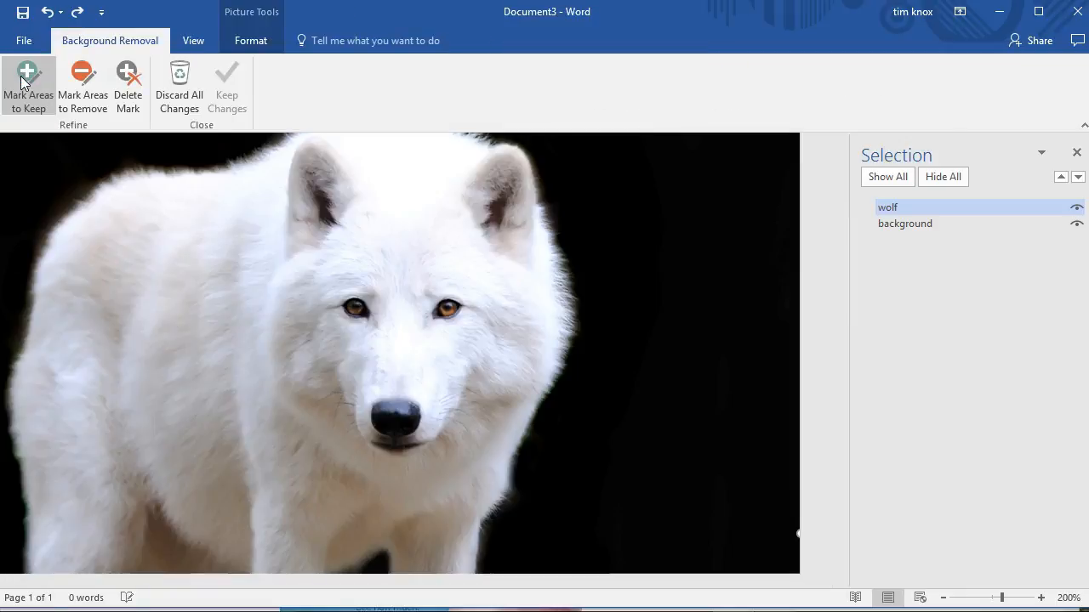
pyautogui.click(23, 81)
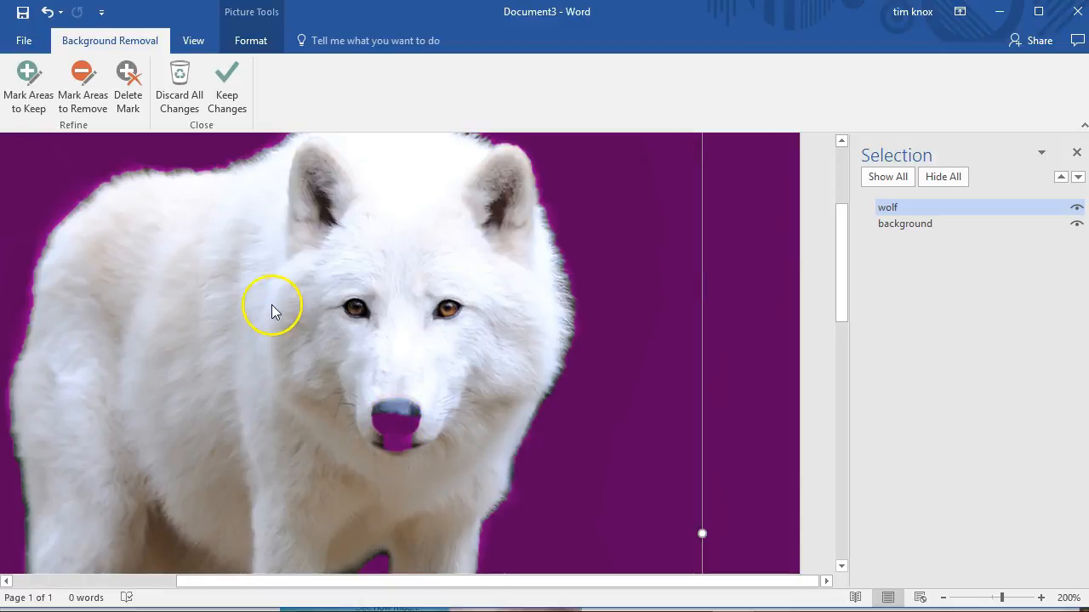
pyautogui.press('super+s')
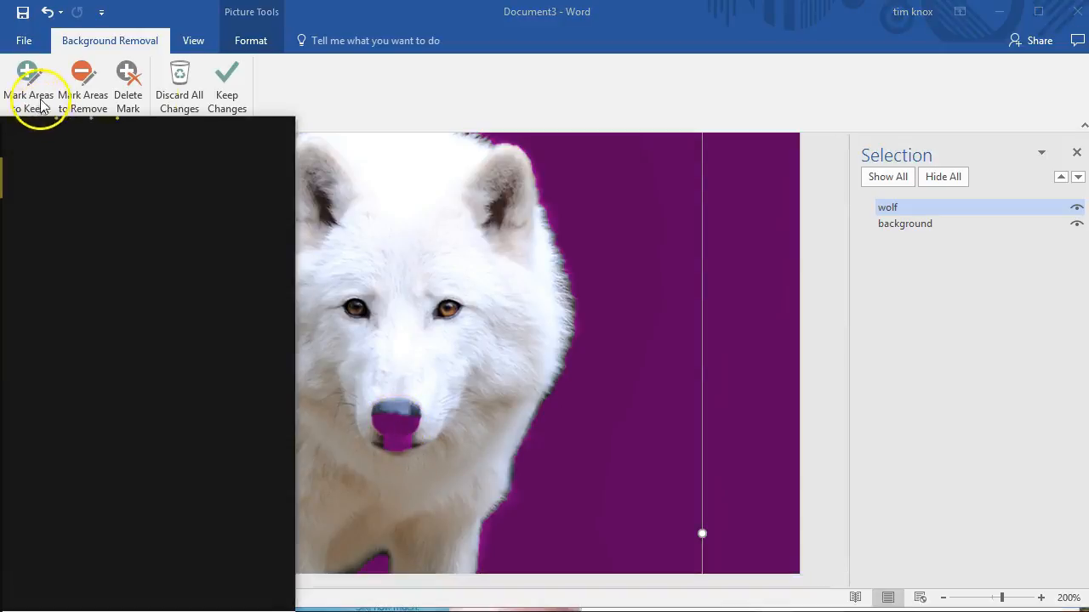
pyautogui.click(345, 81)
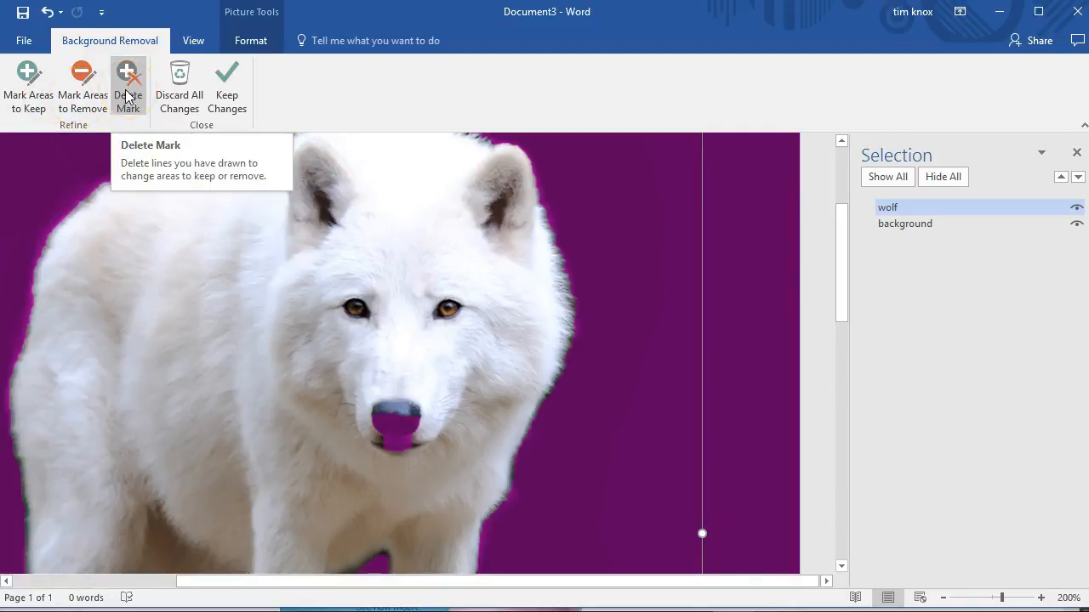
pyautogui.click(27, 92)
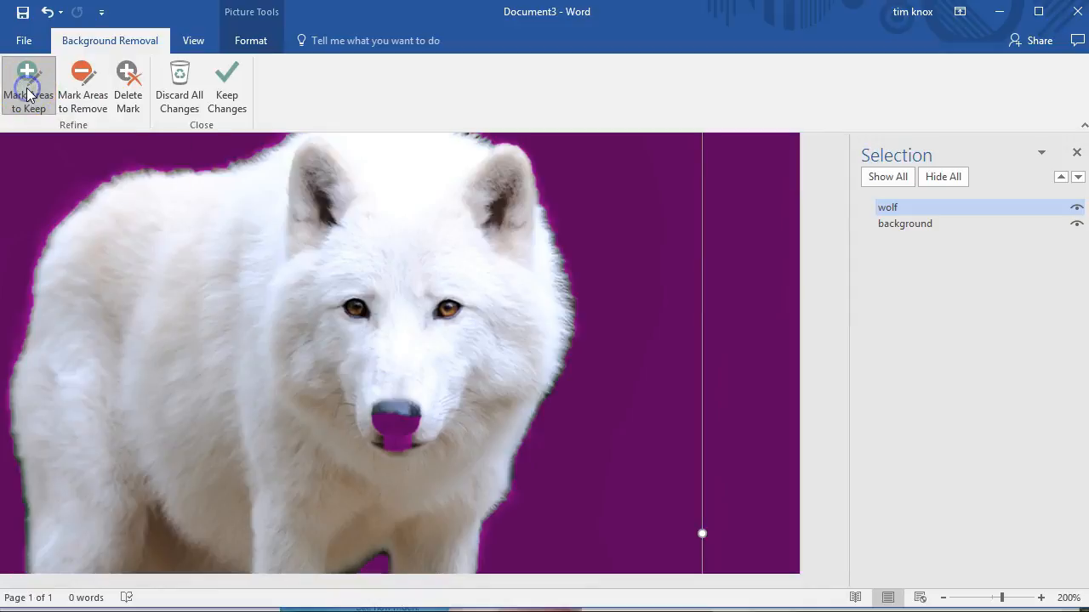
pyautogui.click(394, 426)
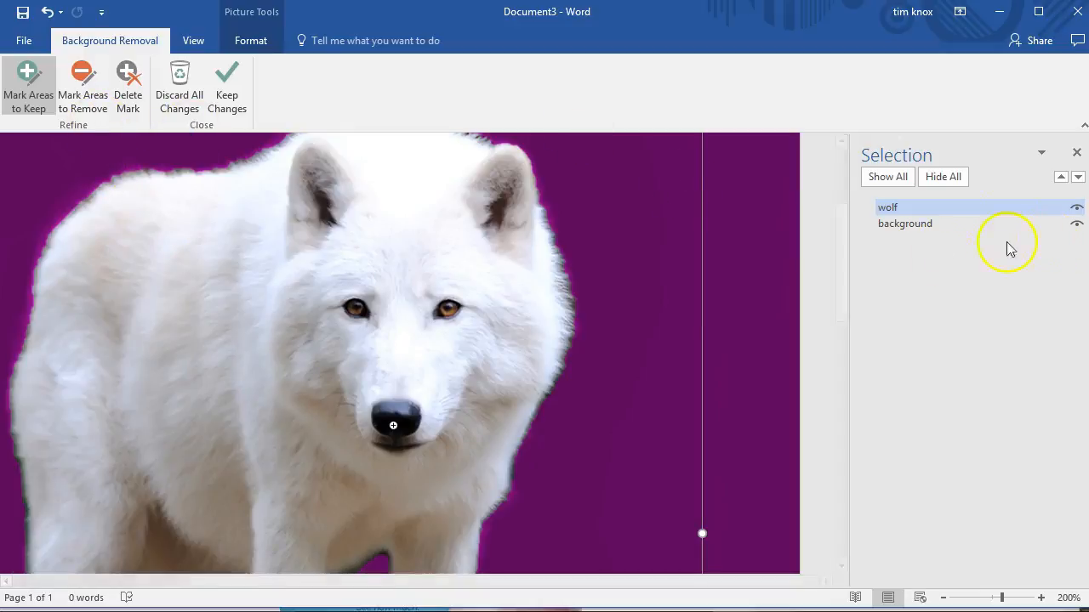
# Step: Mark the dark edges between the wolf's front legs as areas to remove and keep the background removal changes
pyautogui.moveTo(839, 242); pyautogui.dragTo(838, 286)
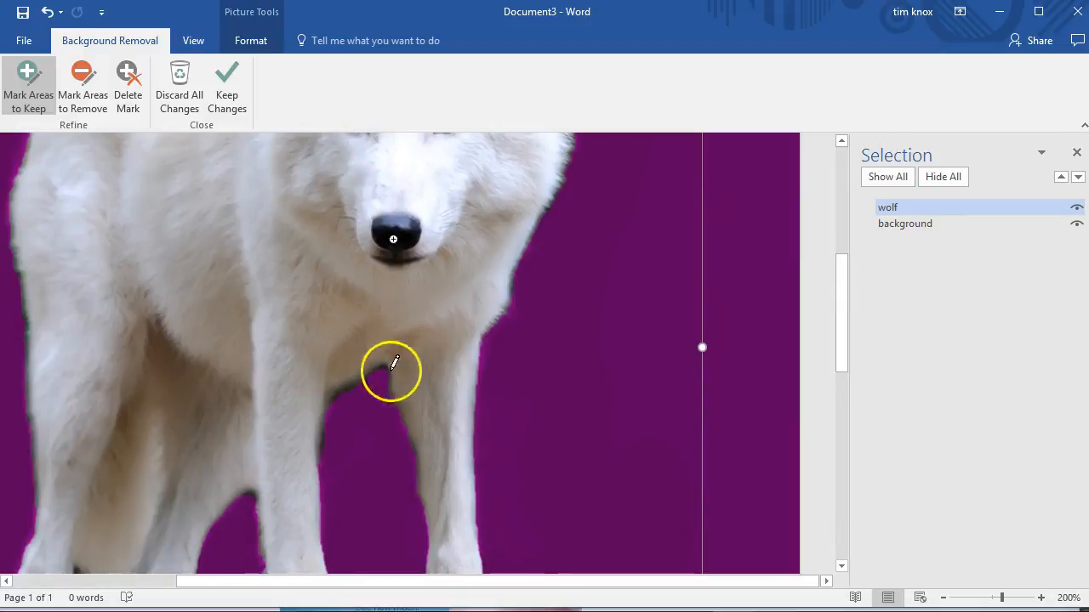
pyautogui.click(82, 82)
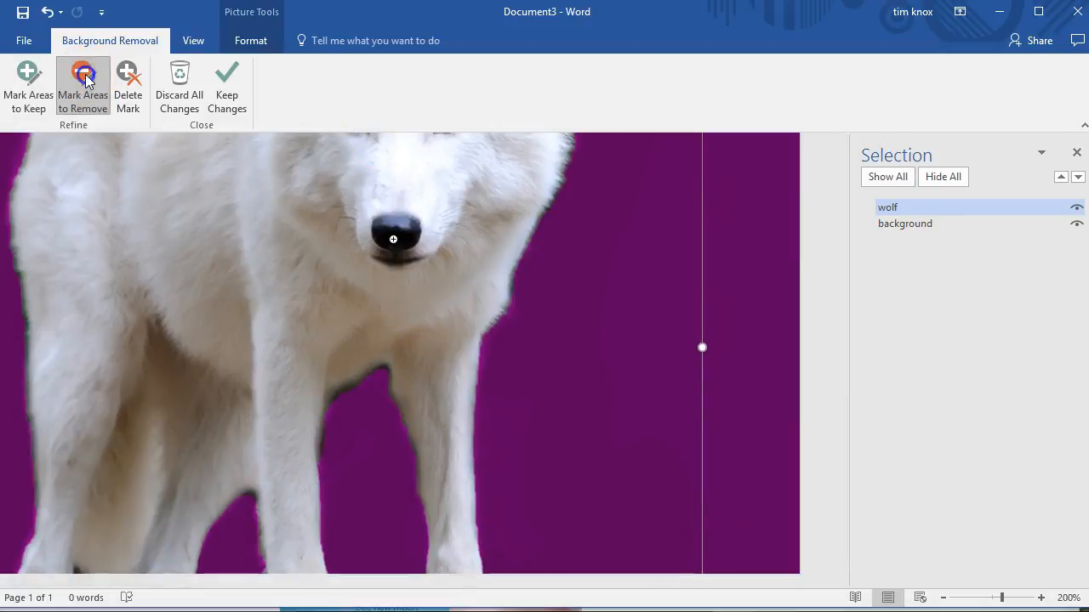
pyautogui.click(382, 366)
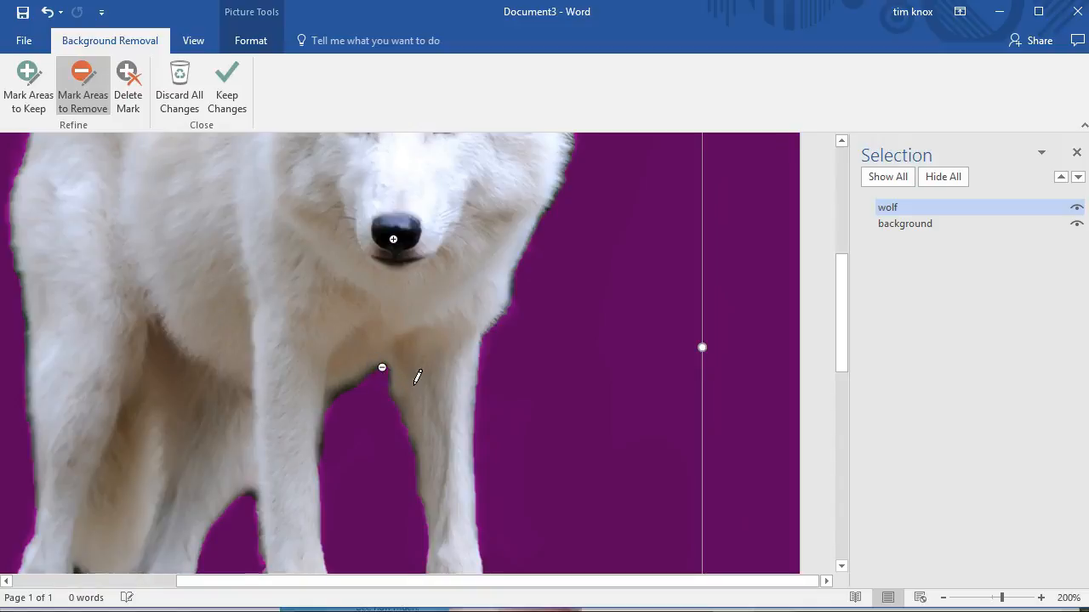
pyautogui.click(382, 365)
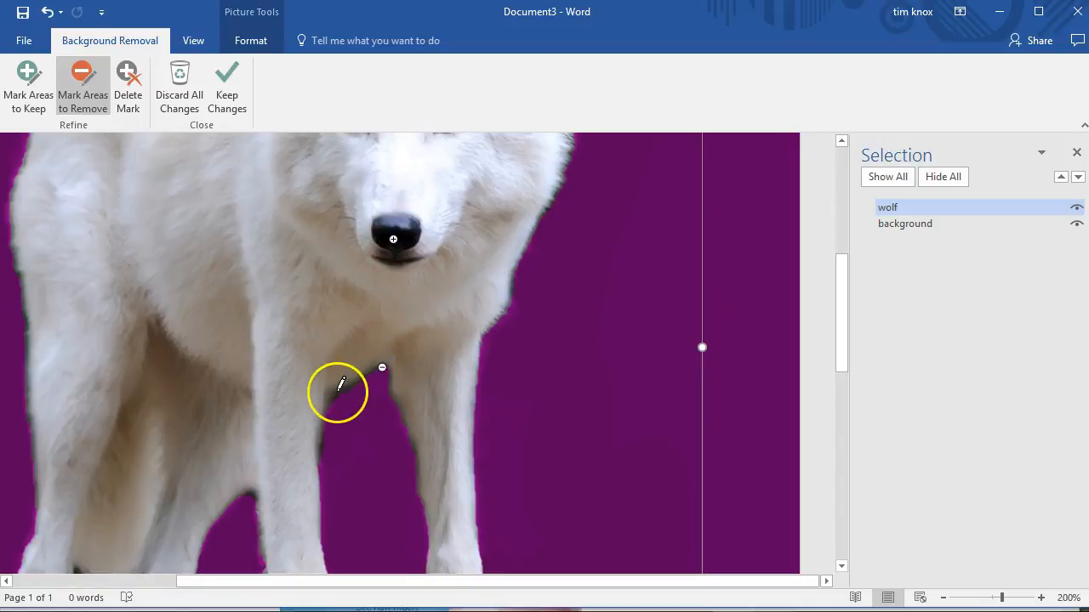
pyautogui.click(346, 390)
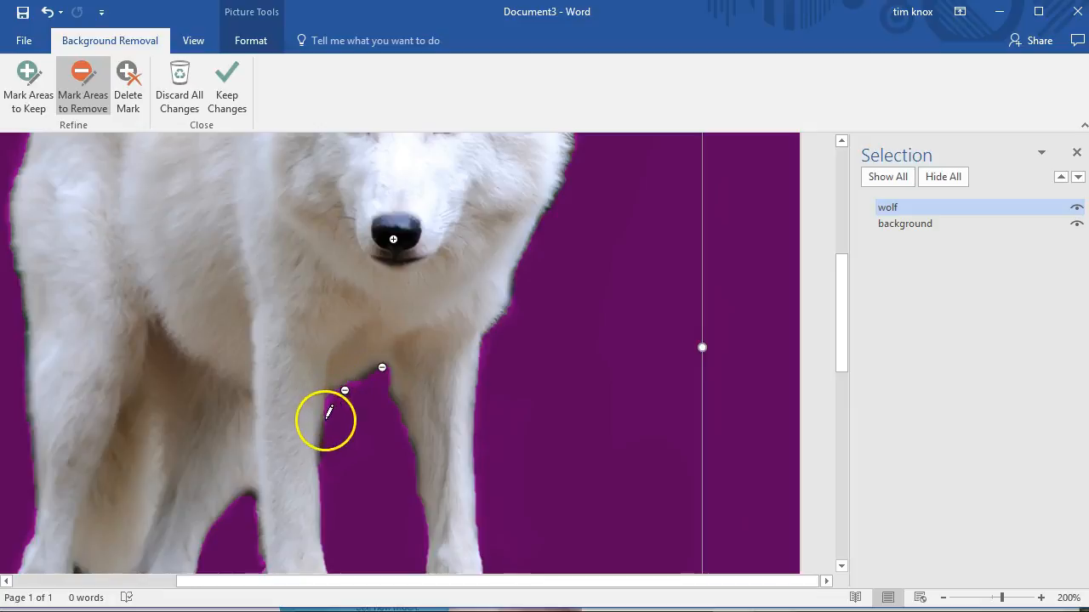
pyautogui.click(223, 81)
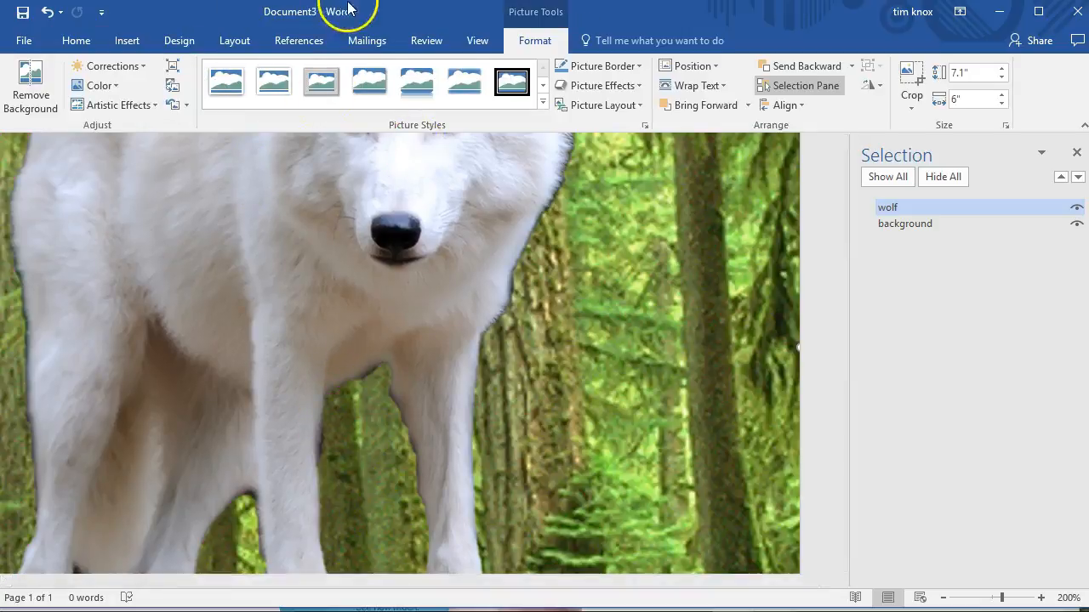
# Step: Move the wolf cutout down and slightly left so it stands on the mossy forest floor
pyautogui.click(477, 43)
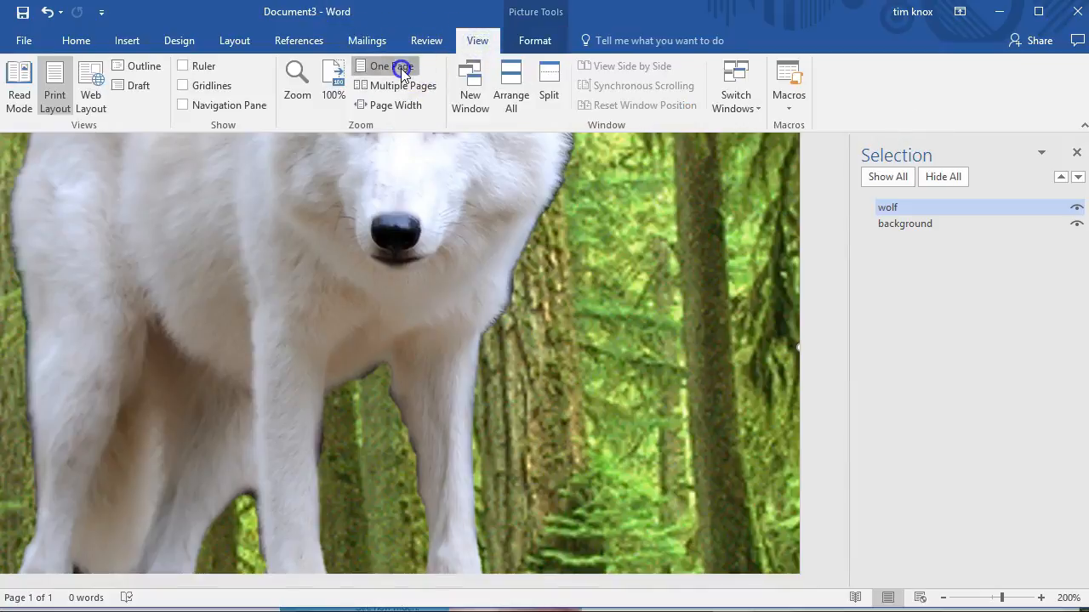
pyautogui.click(398, 66)
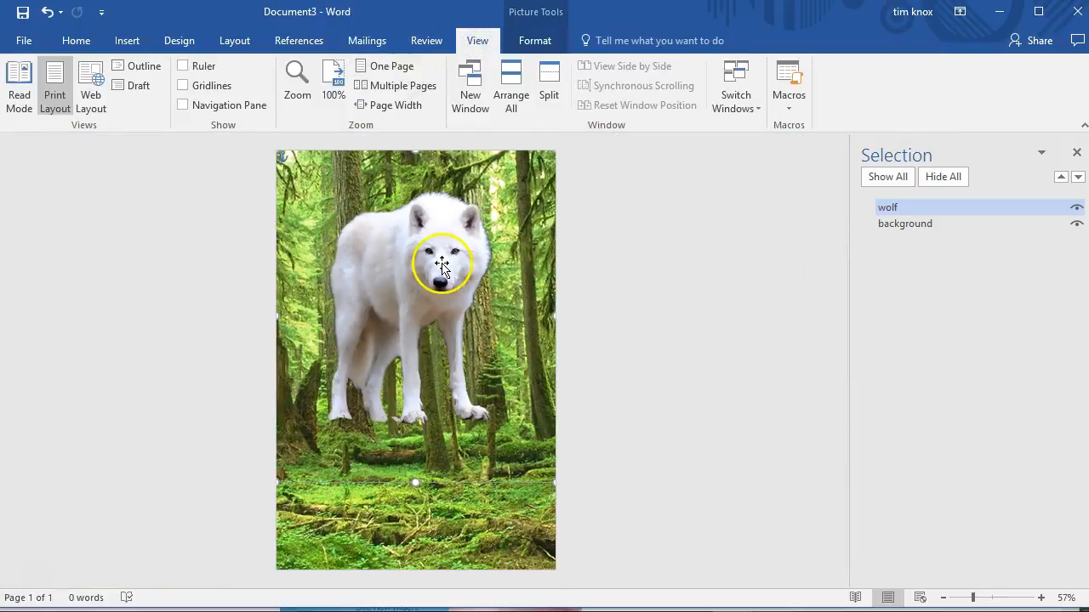
pyautogui.moveTo(437, 267); pyautogui.dragTo(438, 273)
pyautogui.moveTo(437, 323); pyautogui.dragTo(423, 358)
pyautogui.hotkey('ctrl', 'z')
pyautogui.hotkey('ctrl', 'z')
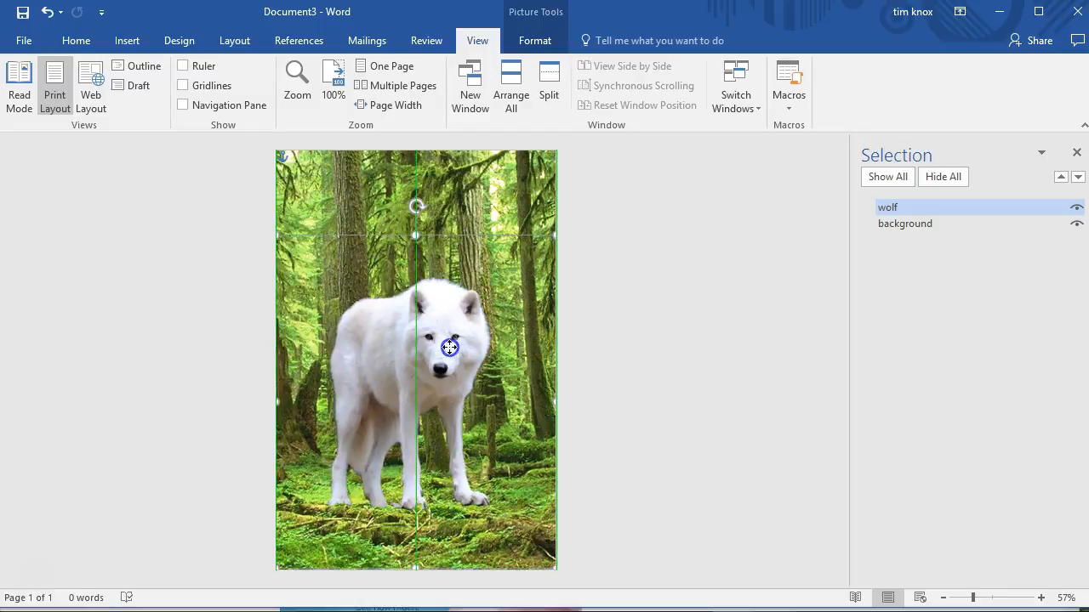
pyautogui.moveTo(434, 356); pyautogui.dragTo(428, 371)
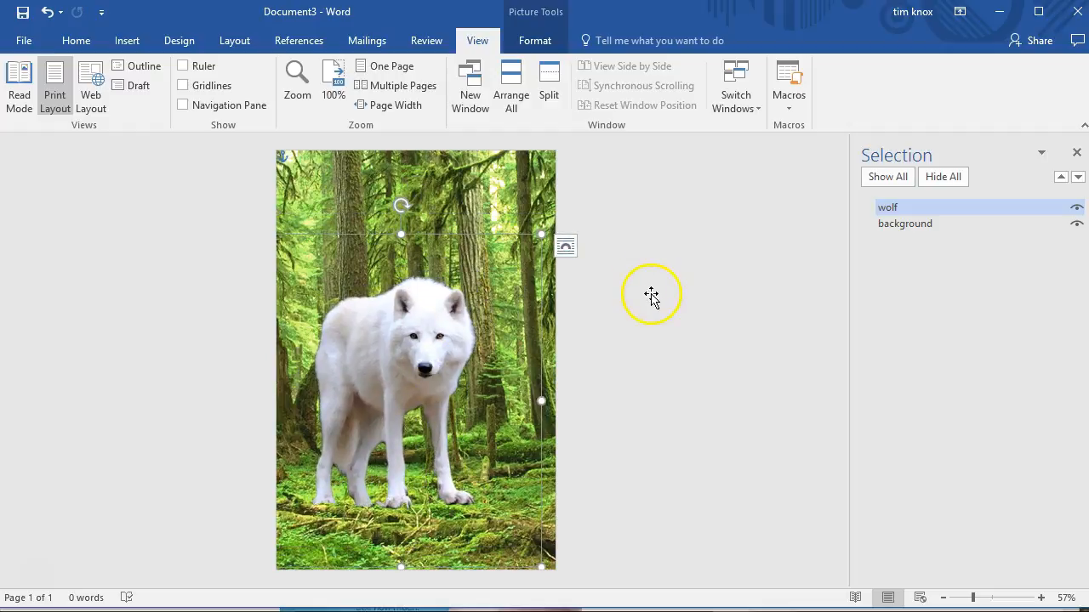